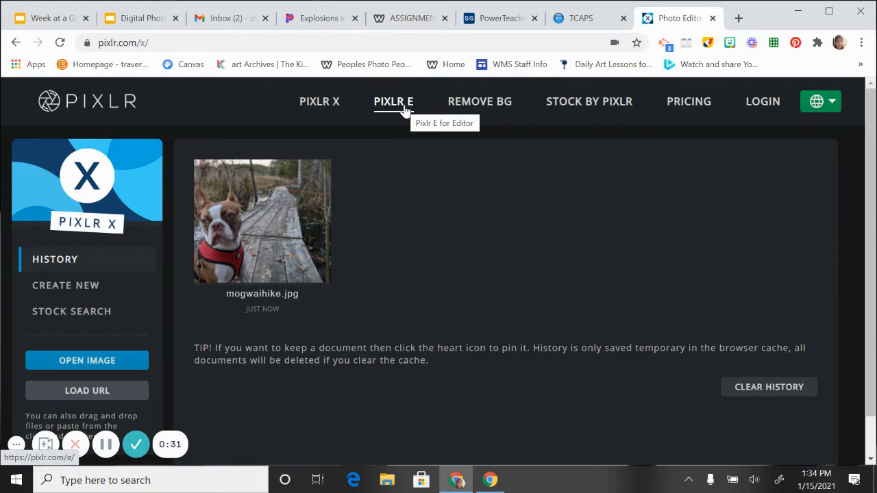
# Step: Open mogwaihike.jpg from the history in the Pixlr X editor
pyautogui.click(329, 110)
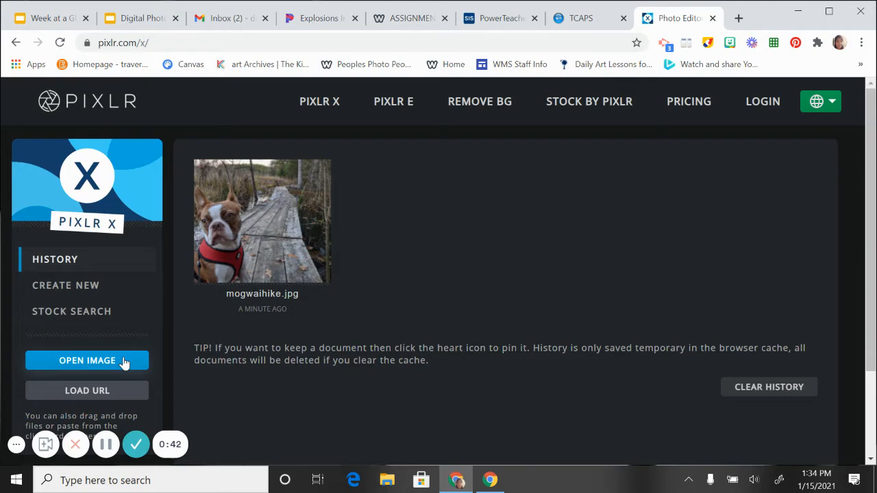
pyautogui.click(251, 259)
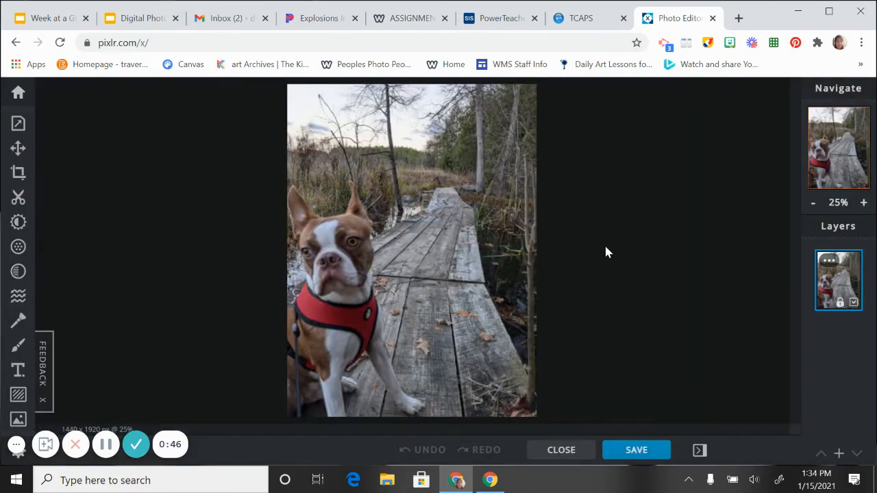
# Step: Try rotating the dog photo left and back right, flipping it horizontally and back, and flipping it vertically and back
pyautogui.click(18, 127)
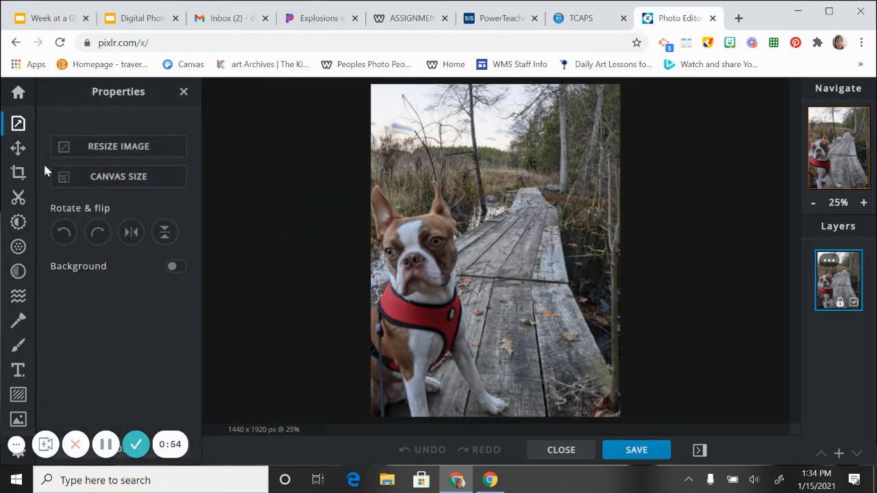
pyautogui.click(63, 235)
pyautogui.click(97, 233)
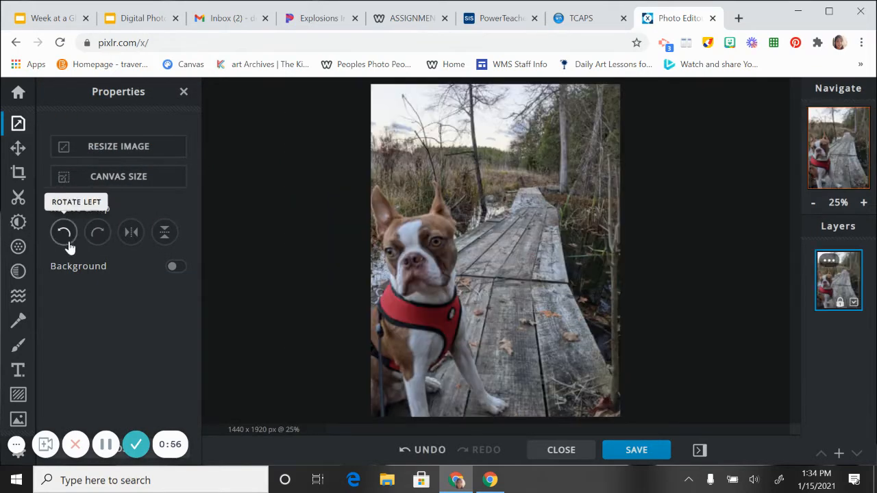
pyautogui.click(130, 236)
pyautogui.click(131, 236)
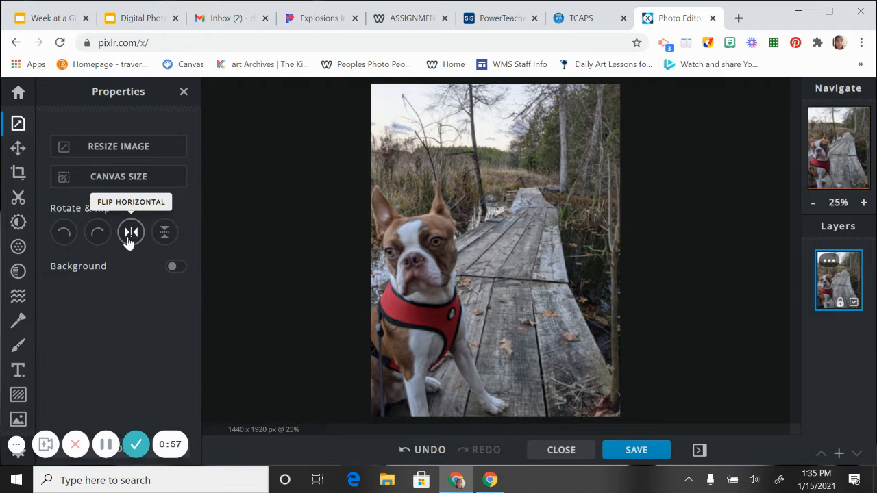
pyautogui.click(164, 234)
pyautogui.click(165, 234)
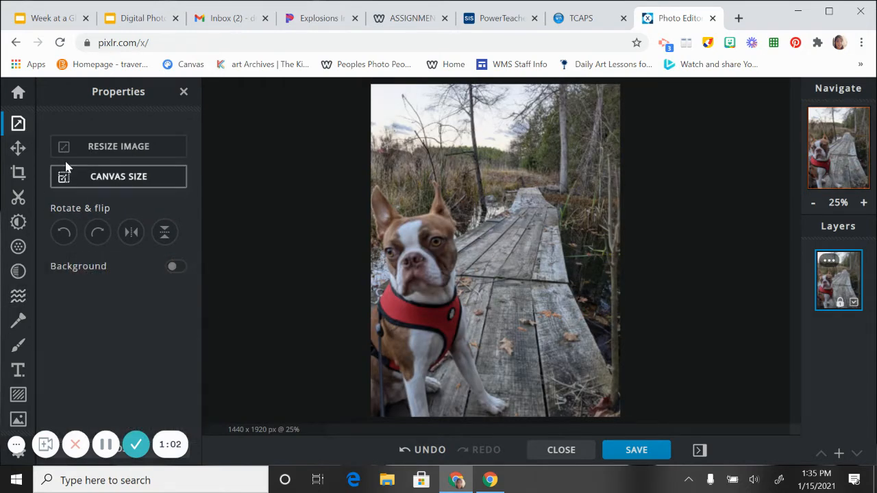
# Step: Try cropping the photo to 1251 × 1628 px, cancel the image export, and undo the crop
pyautogui.click(18, 150)
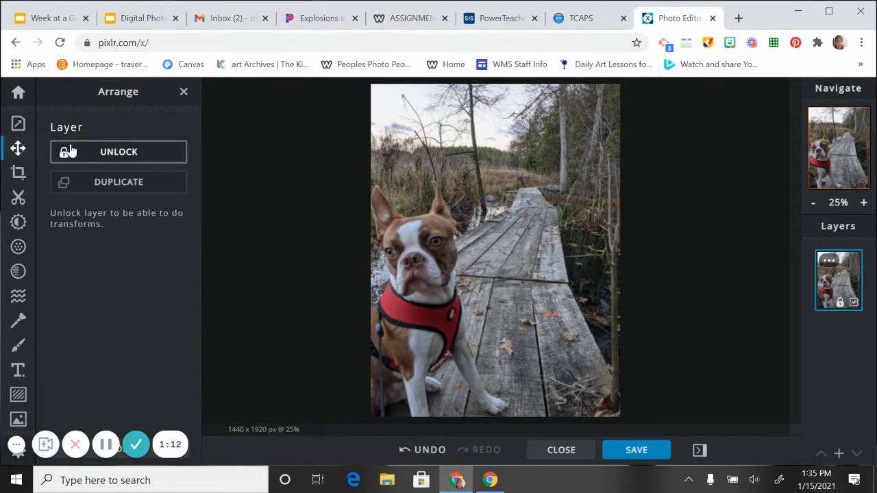
pyautogui.click(19, 175)
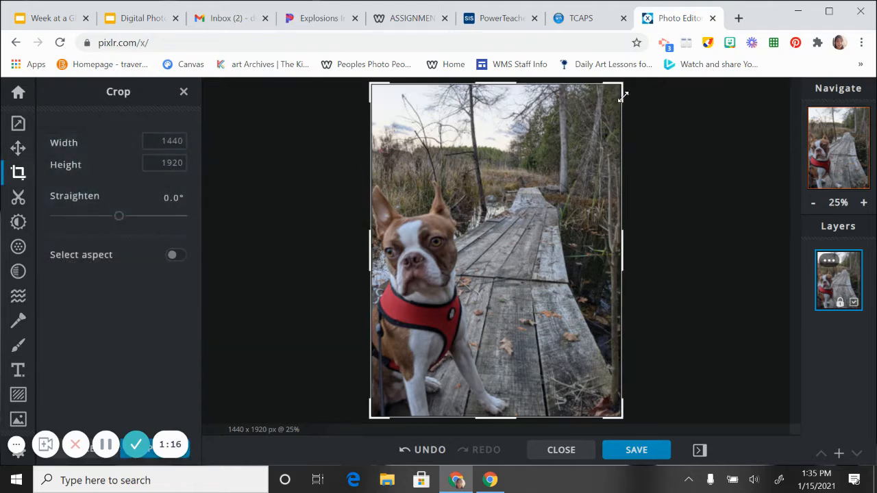
pyautogui.moveTo(624, 83); pyautogui.dragTo(590, 135)
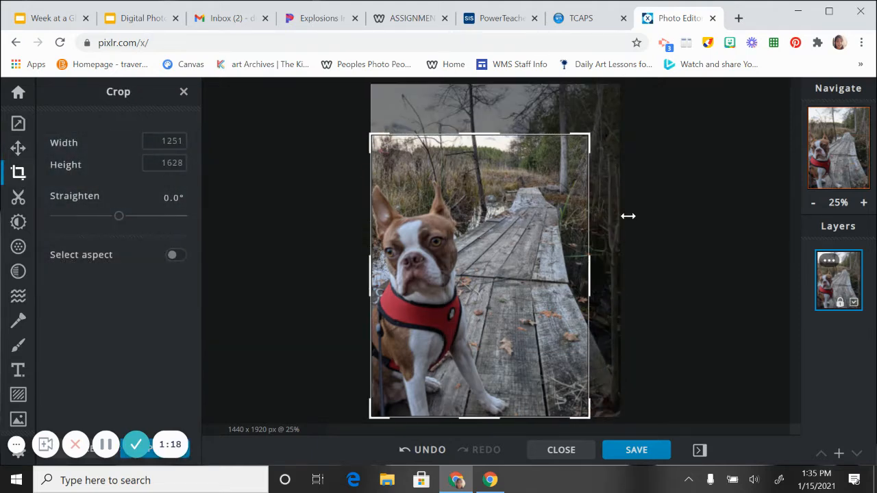
pyautogui.click(622, 446)
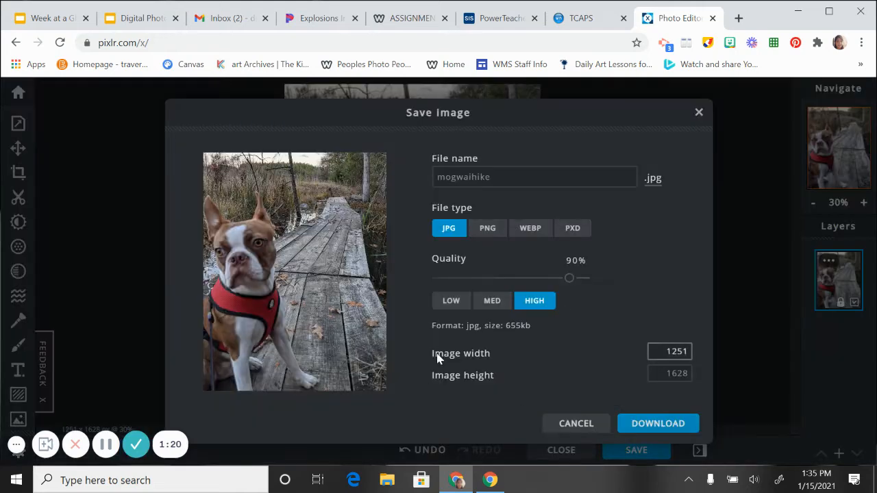
pyautogui.click(570, 428)
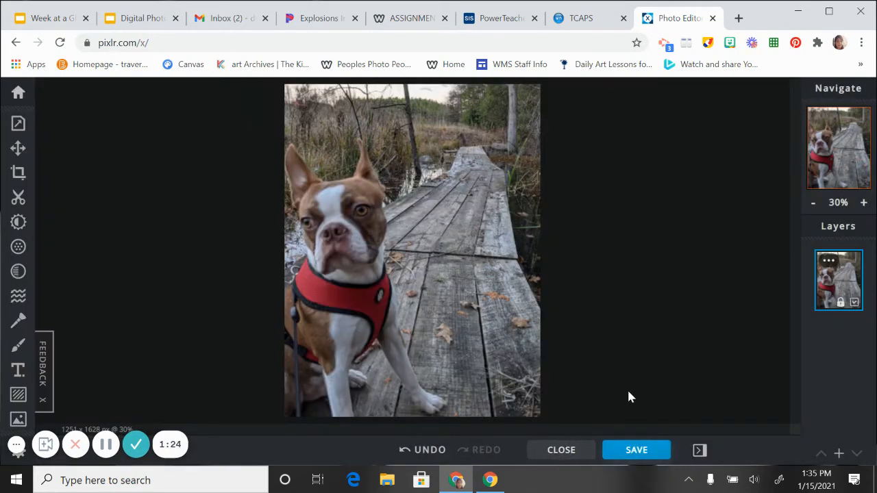
pyautogui.click(421, 450)
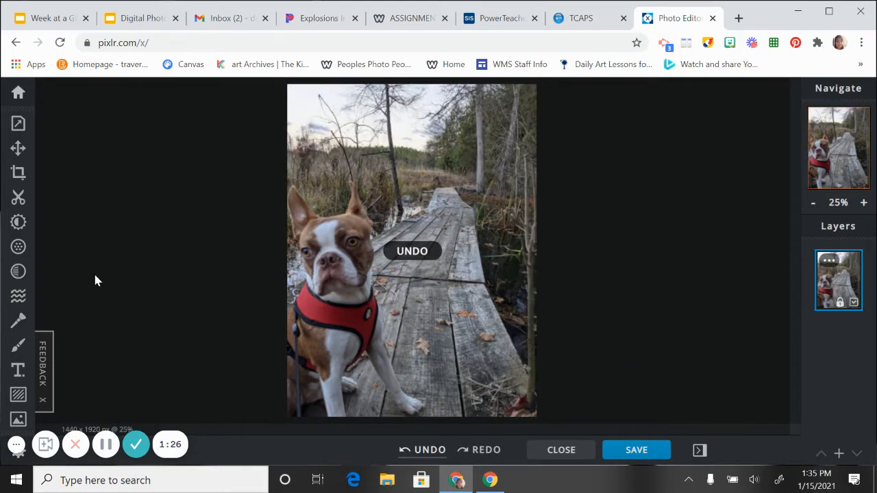
# Step: Check the Cutout options and preview the Black & white and Invert adjustments, switching each off again
pyautogui.click(18, 201)
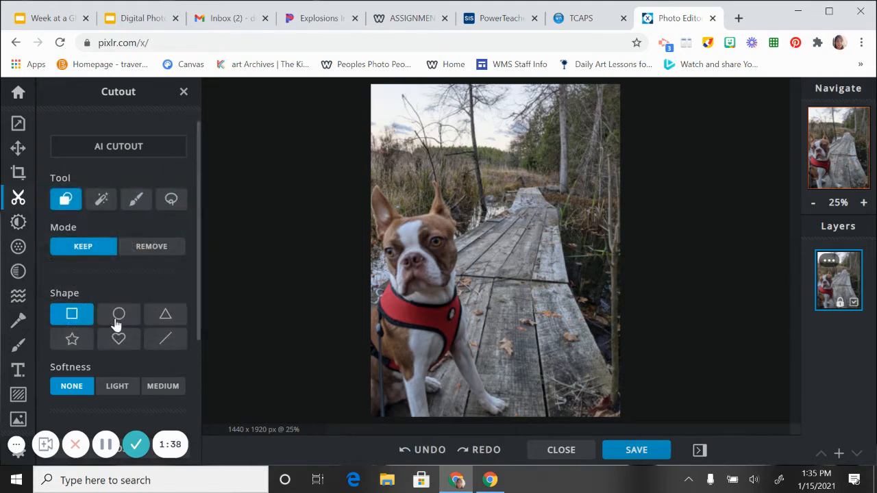
pyautogui.scroll(-1, 110, 323)
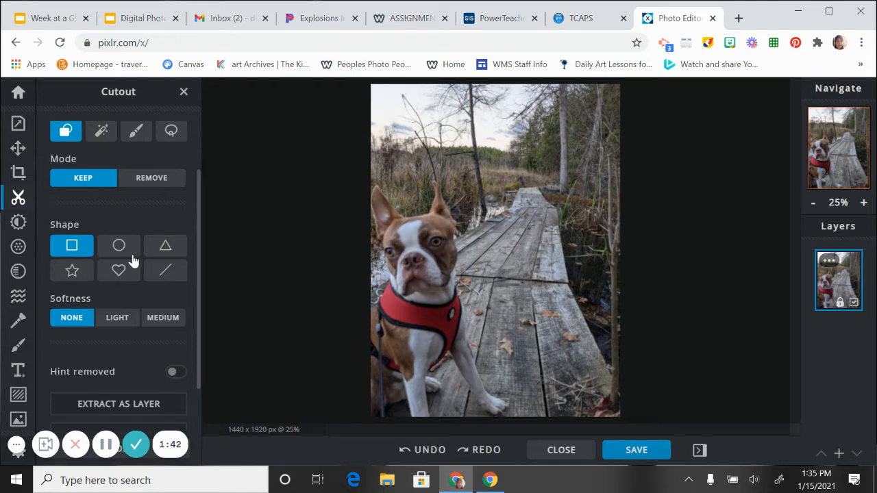
pyautogui.click(17, 222)
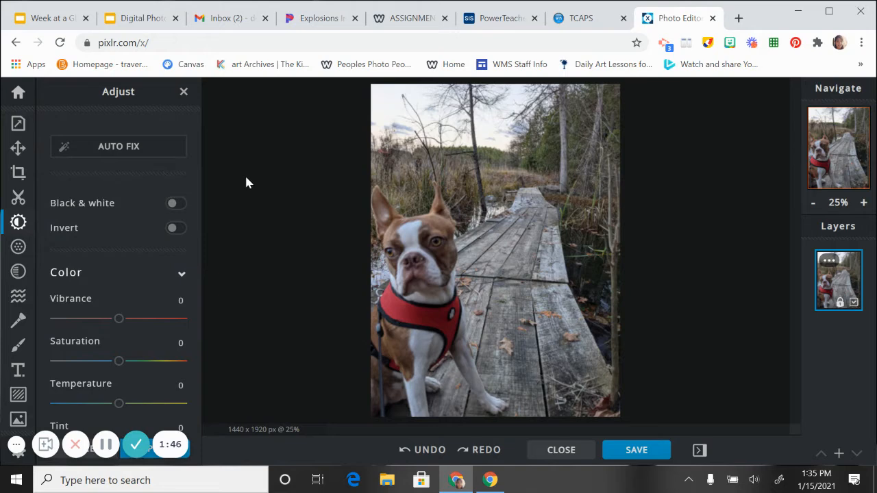
pyautogui.click(174, 207)
pyautogui.click(174, 207)
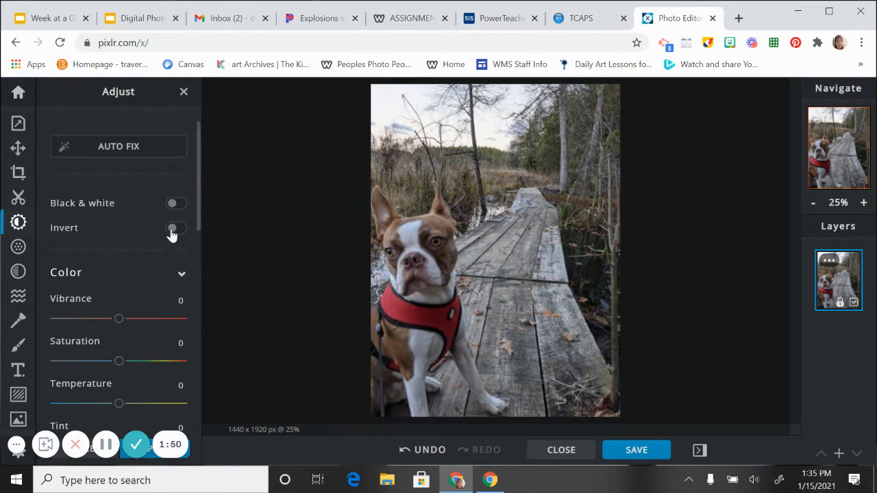
pyautogui.click(172, 233)
pyautogui.click(172, 233)
# Step: Adjust the photo's color to Vibrance -16, Saturation 64, Temperature 54, Tint -50 and Hue -79
pyautogui.scroll(-1, 157, 235)
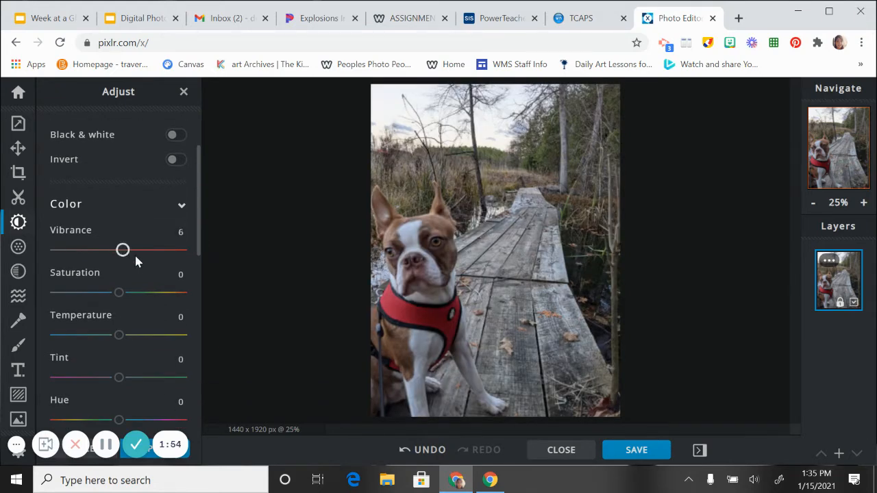
pyautogui.moveTo(135, 253); pyautogui.dragTo(108, 262)
pyautogui.moveTo(135, 294); pyautogui.dragTo(160, 292)
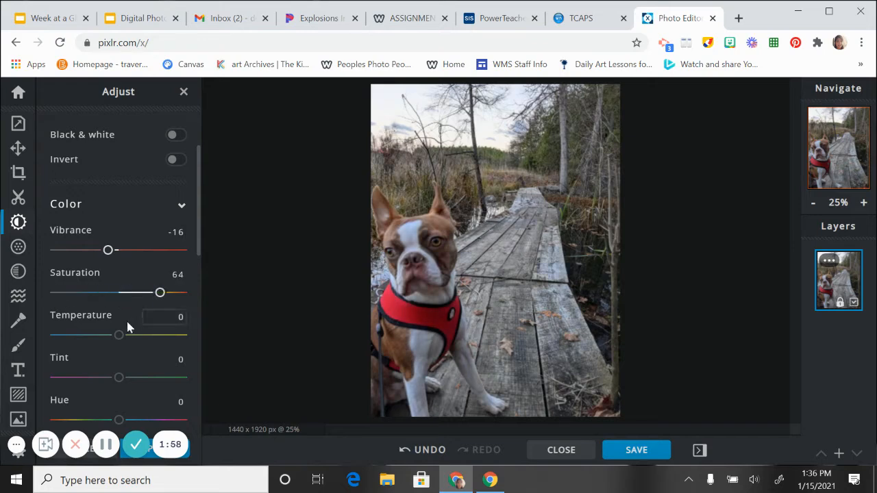
pyautogui.moveTo(120, 334); pyautogui.dragTo(152, 335)
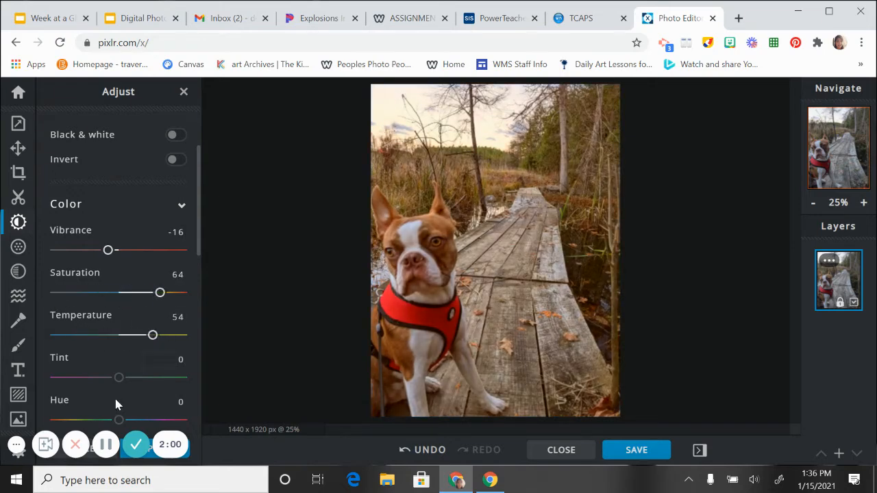
pyautogui.moveTo(118, 376); pyautogui.dragTo(85, 378)
pyautogui.scroll(-1, 107, 358)
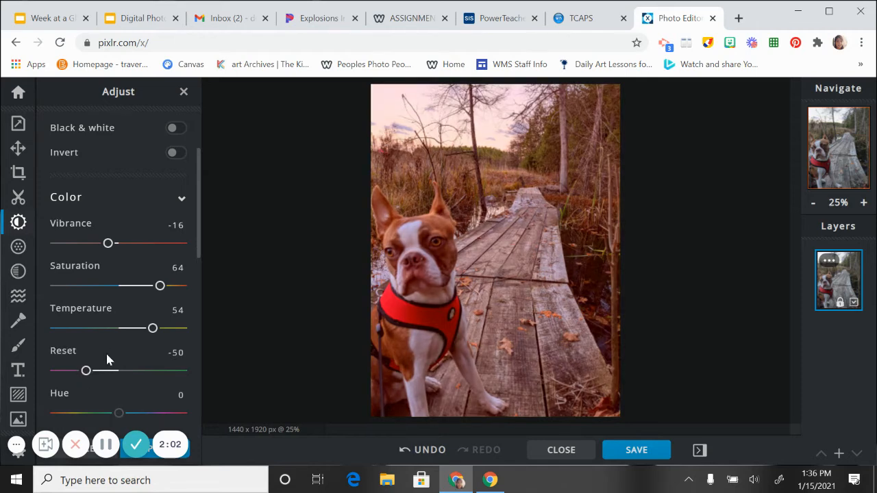
pyautogui.moveTo(119, 351); pyautogui.dragTo(90, 351)
pyautogui.scroll(-2, 90, 354)
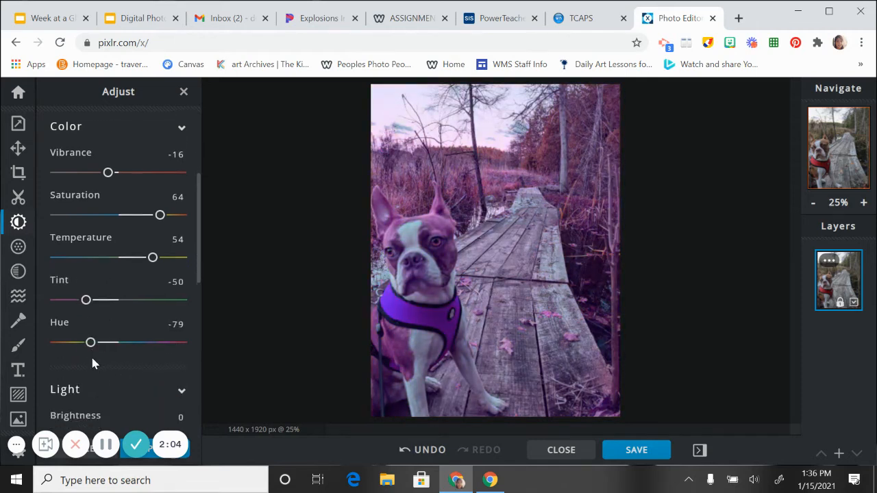
# Step: Adjust the light to Brightness -10, Exposure 36, Contrast -36, Black -24, White -86, Highlight 40 and Shadows -54
pyautogui.scroll(-1, 116, 365)
pyautogui.moveTo(120, 307)
pyautogui.mouseDown()
pyautogui.moveTo(148, 307)
pyautogui.moveTo(111, 307)
pyautogui.mouseUp()
pyautogui.moveTo(117, 353); pyautogui.dragTo(141, 361)
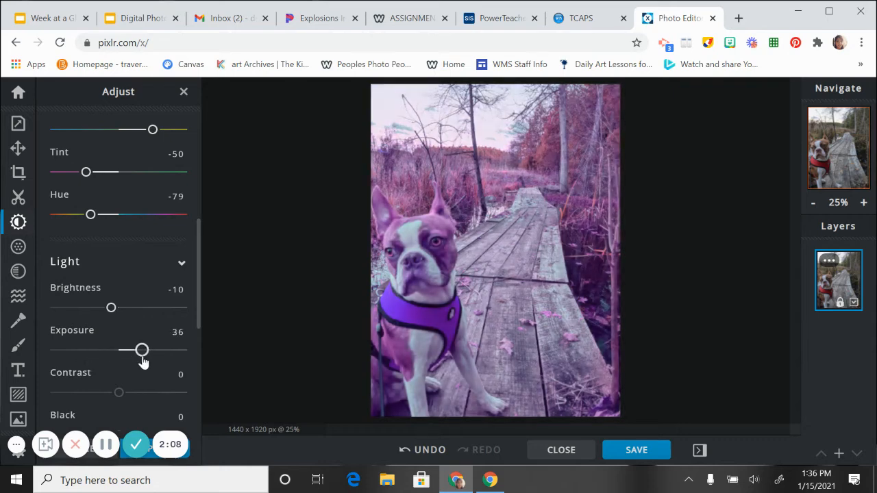
pyautogui.scroll(-1, 128, 368)
pyautogui.moveTo(120, 325); pyautogui.dragTo(94, 325)
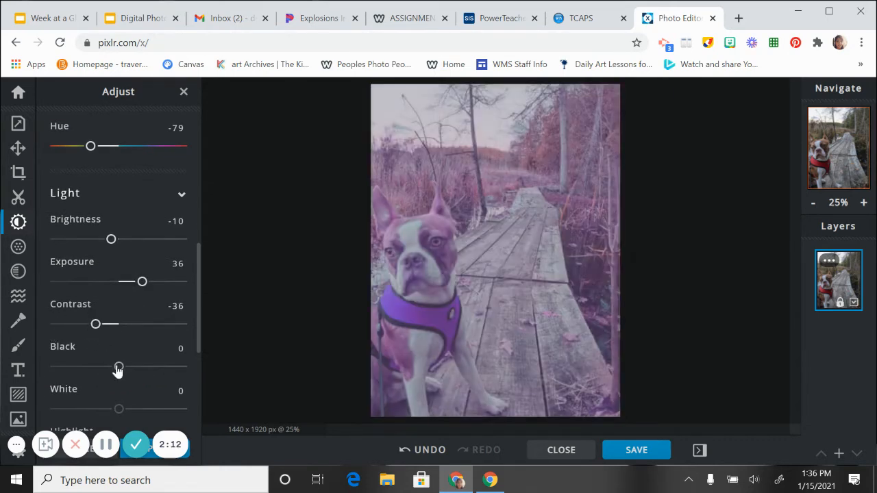
pyautogui.moveTo(117, 370)
pyautogui.mouseDown()
pyautogui.moveTo(151, 368)
pyautogui.moveTo(103, 368)
pyautogui.mouseUp()
pyautogui.scroll(-2, 106, 368)
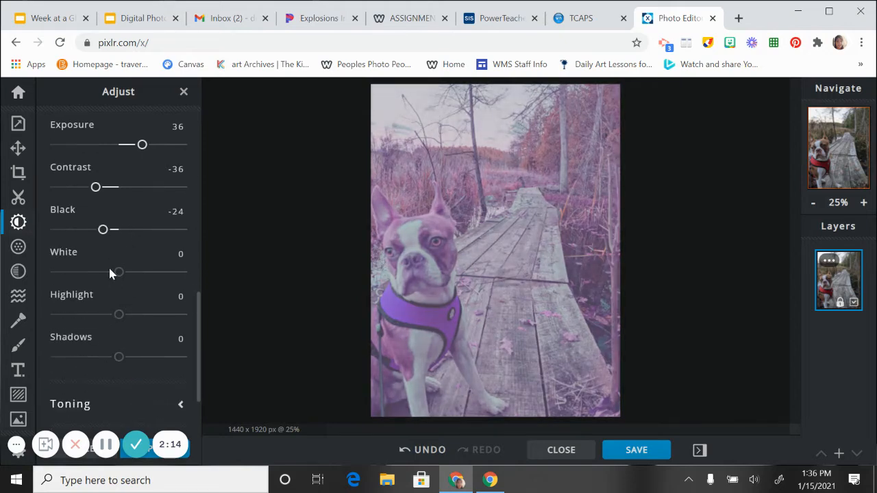
pyautogui.moveTo(110, 272); pyautogui.dragTo(64, 272)
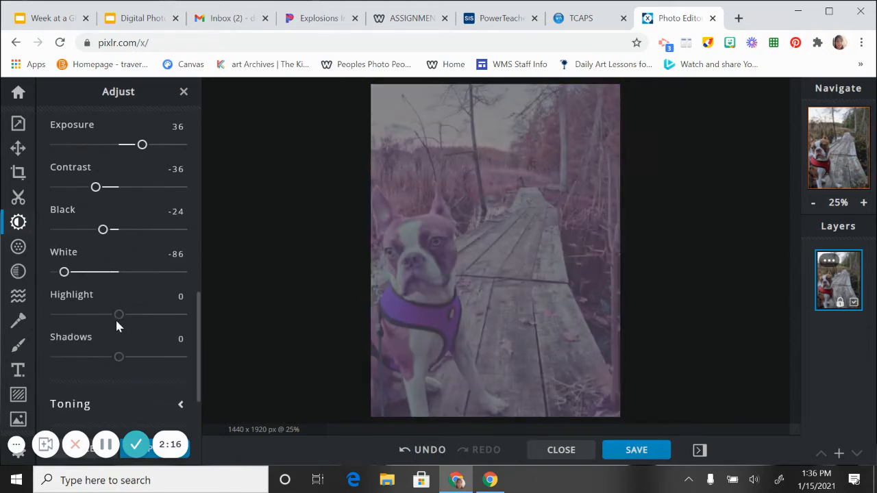
pyautogui.moveTo(119, 314); pyautogui.dragTo(143, 315)
pyautogui.moveTo(121, 356); pyautogui.dragTo(83, 357)
pyautogui.scroll(-1, 94, 333)
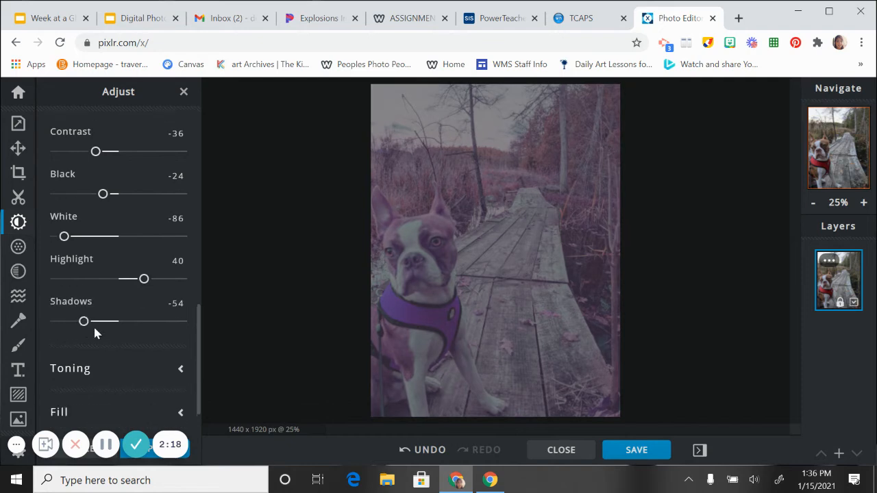
pyautogui.scroll(-1, 96, 329)
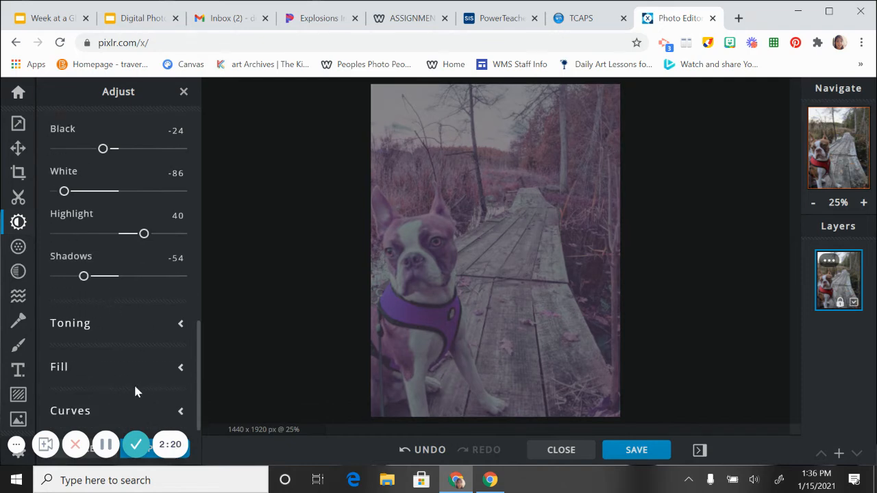
# Step: Undo all color, light, flip and rotation changes back to the originally opened photo
pyautogui.click(417, 455)
pyautogui.click(419, 456)
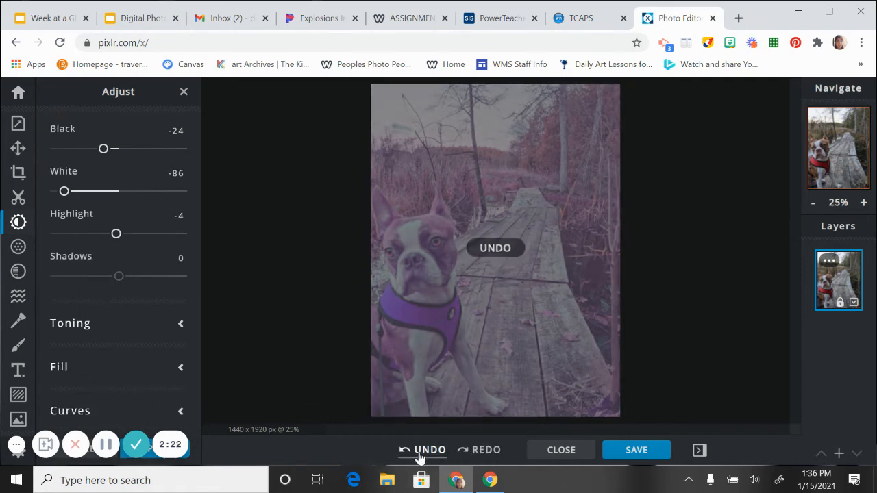
pyautogui.click(420, 457)
pyautogui.click(420, 456)
pyautogui.click(419, 456)
pyautogui.click(419, 456)
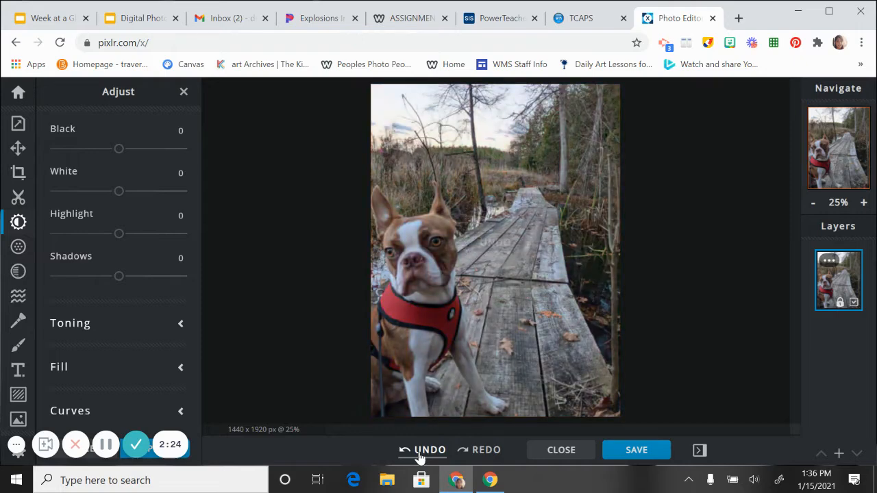
pyautogui.click(420, 457)
pyautogui.click(420, 456)
pyautogui.click(420, 456)
pyautogui.click(420, 456)
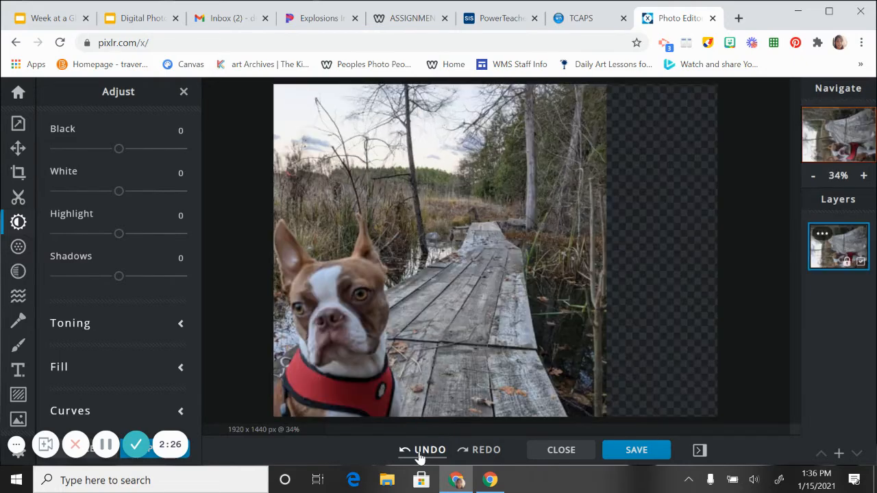
pyautogui.click(419, 456)
pyautogui.click(419, 456)
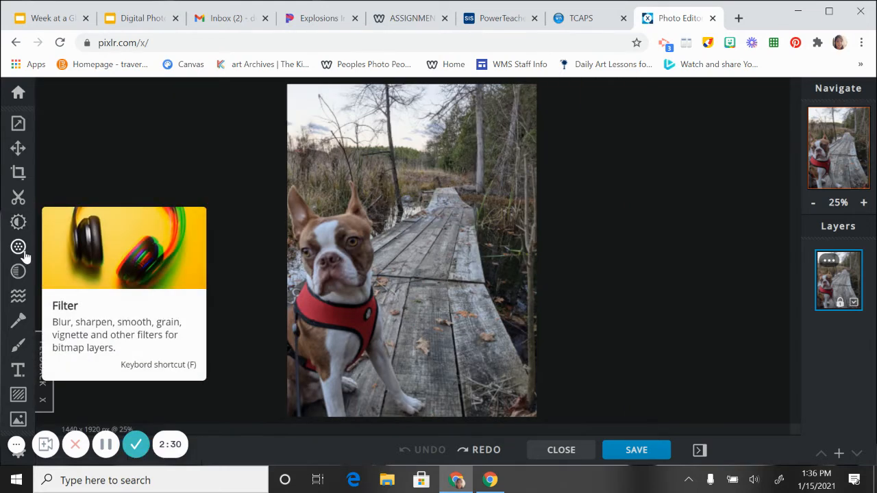
# Step: With the Filter tool, set the photo's Sharpen detail to 5 and raise its Smooth amount slightly
pyautogui.click(20, 249)
pyautogui.click(20, 249)
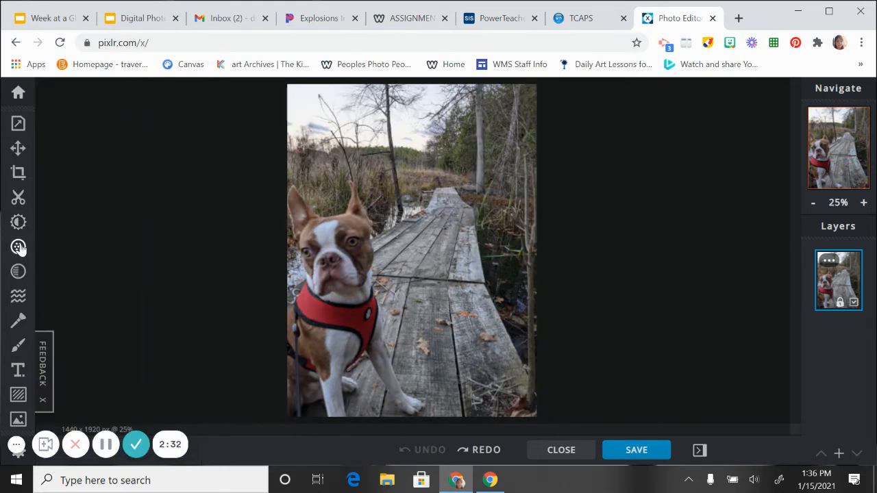
pyautogui.click(20, 248)
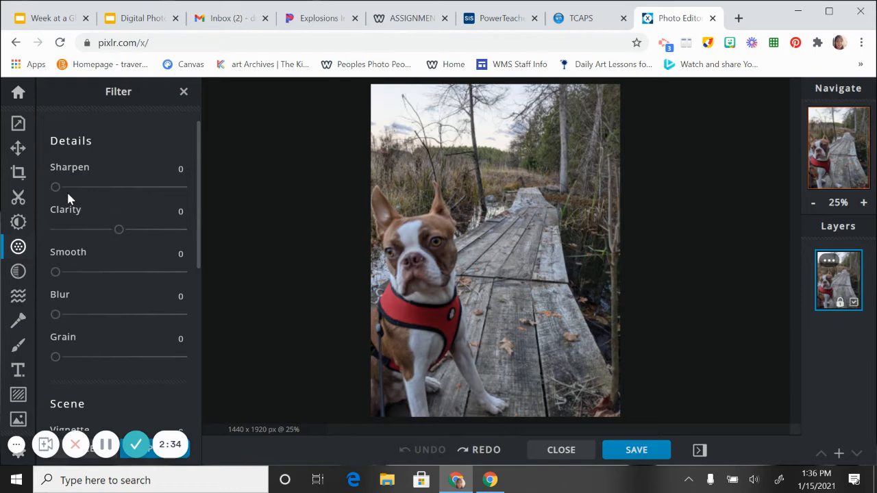
pyautogui.moveTo(56, 187)
pyautogui.mouseDown()
pyautogui.moveTo(117, 187)
pyautogui.moveTo(61, 187)
pyautogui.mouseUp()
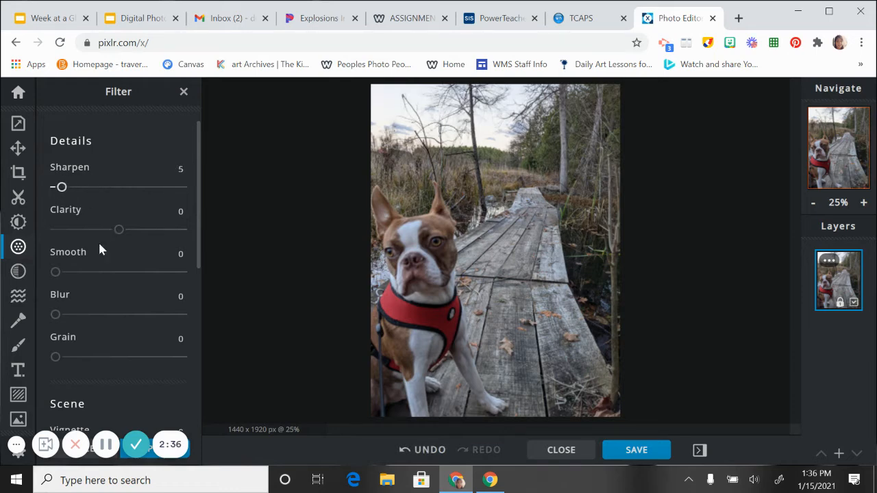
pyautogui.moveTo(59, 279); pyautogui.dragTo(82, 283)
# Step: Set the photo's Scene filters to Vignette 29 and Fringe -4
pyautogui.scroll(-3, 80, 292)
pyautogui.moveTo(118, 246); pyautogui.dragTo(116, 287)
pyautogui.scroll(-2, 116, 288)
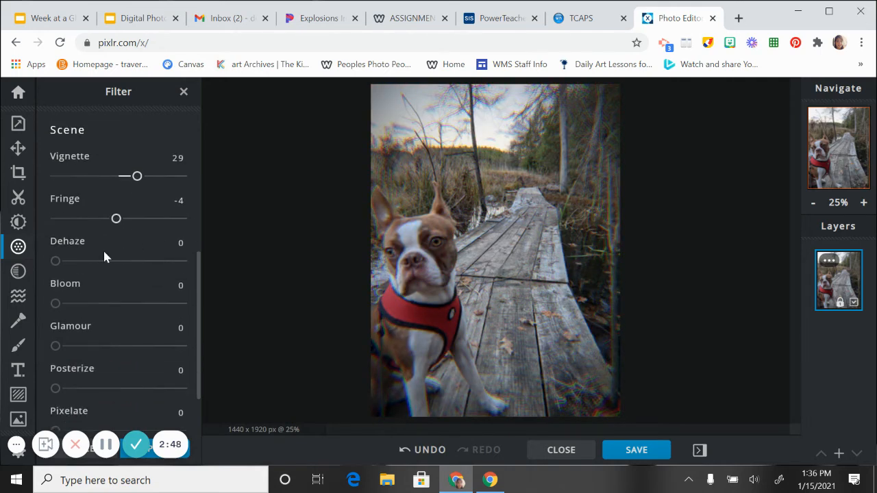
pyautogui.scroll(-2, 87, 295)
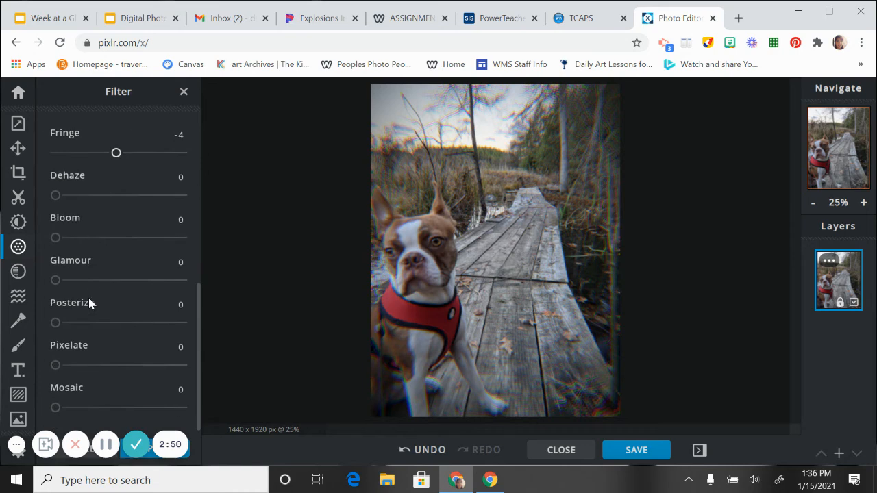
# Step: Undo all filter changes back to the originally opened photo
pyautogui.click(445, 456)
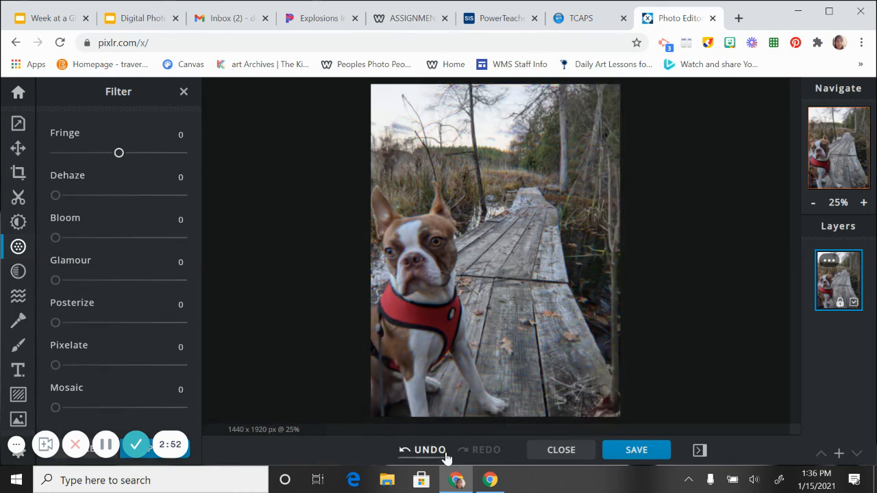
pyautogui.click(445, 457)
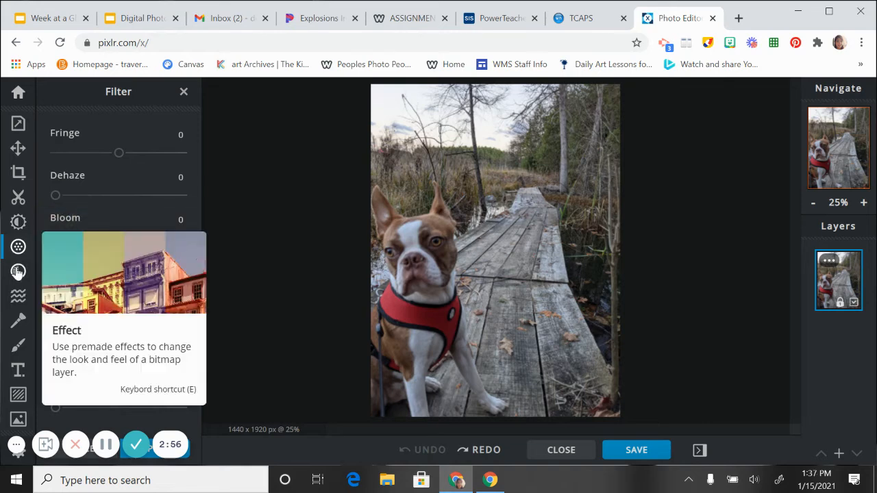
# Step: Try the Henry effect from the Too-Old collection on the photo and undo it
pyautogui.click(18, 272)
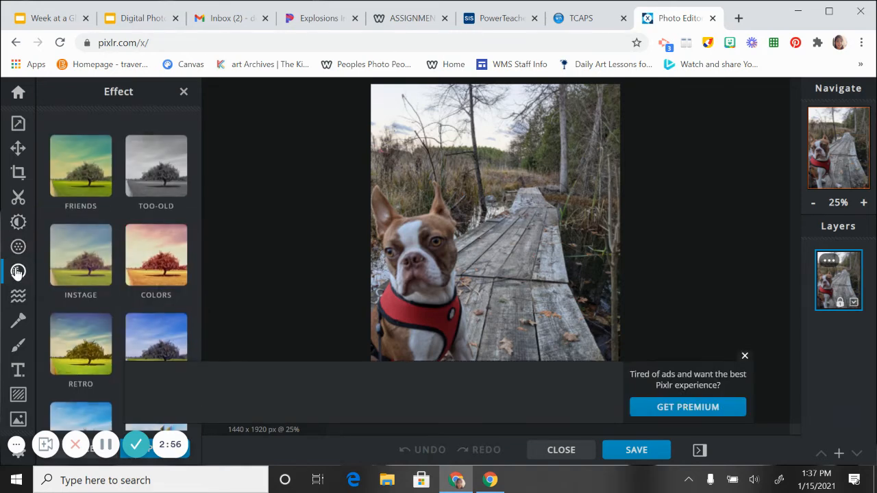
pyautogui.click(164, 186)
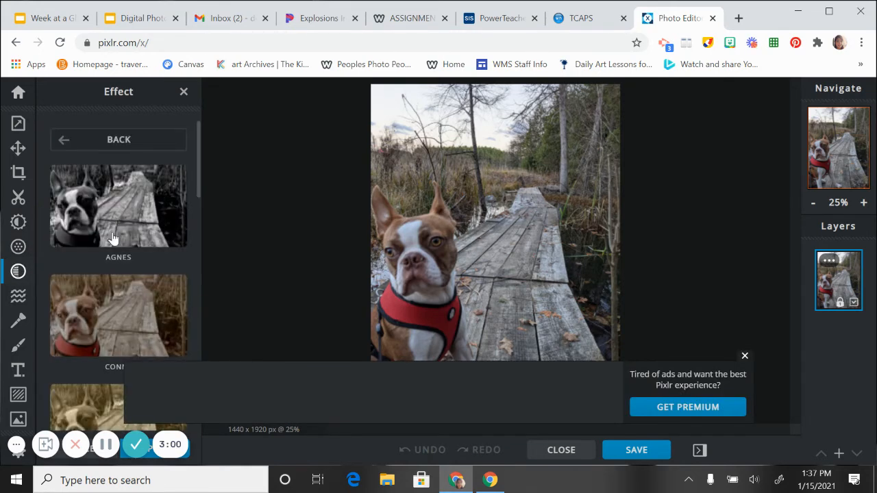
pyautogui.scroll(-5, 116, 260)
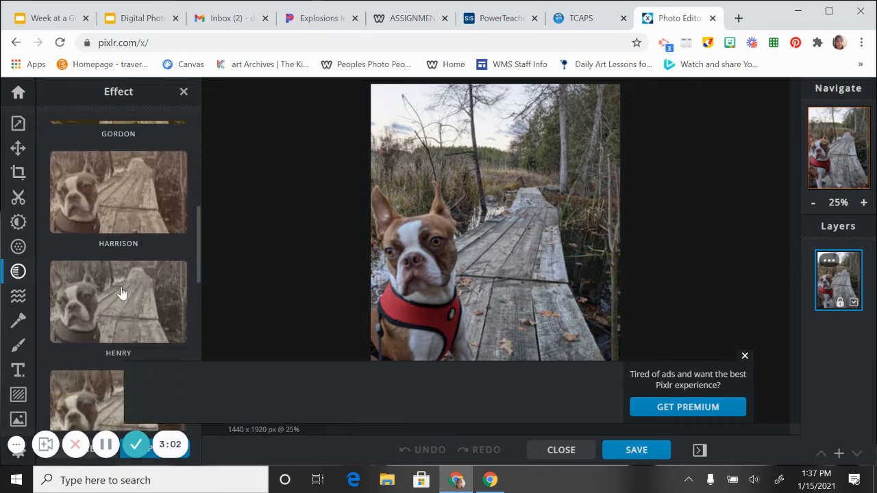
pyautogui.click(120, 293)
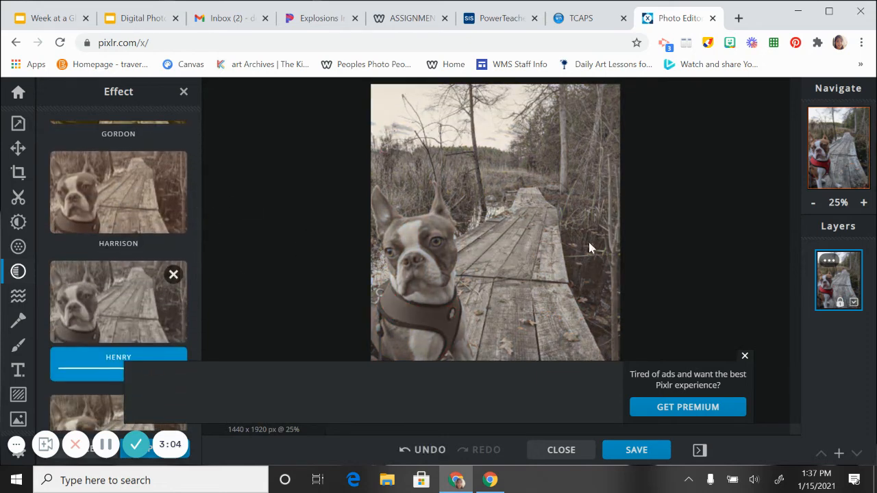
pyautogui.click(743, 356)
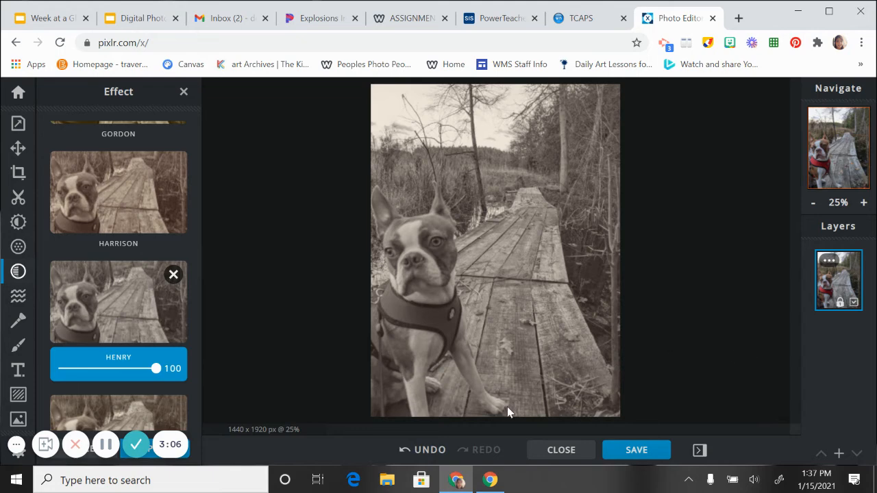
pyautogui.click(423, 454)
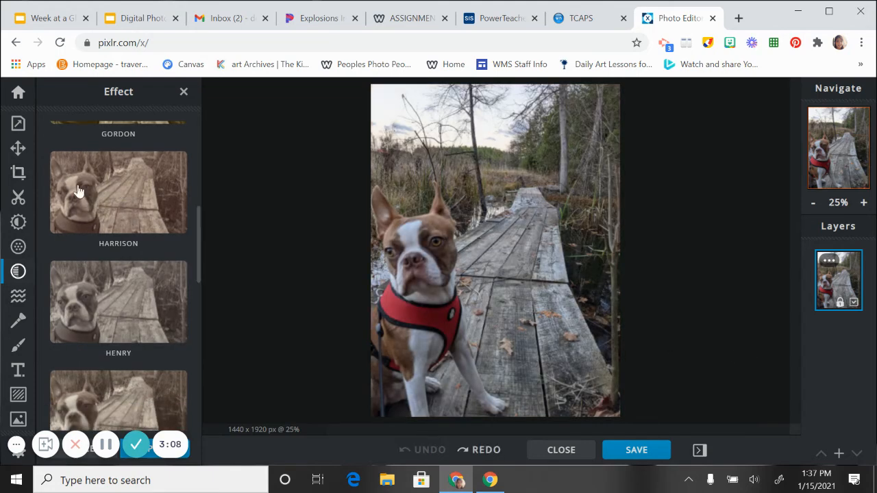
# Step: Look through the settings of the Liquify, Retouch, Crop, Arrange and Adjust tools
pyautogui.click(18, 297)
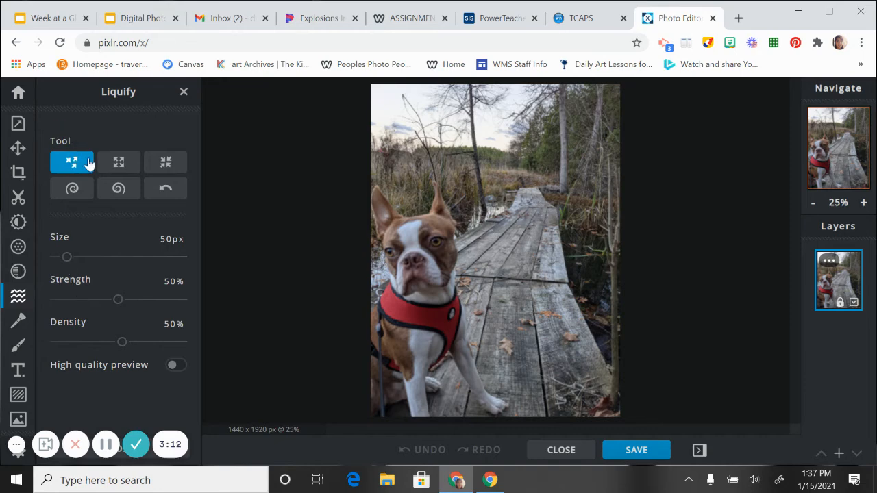
pyautogui.click(18, 319)
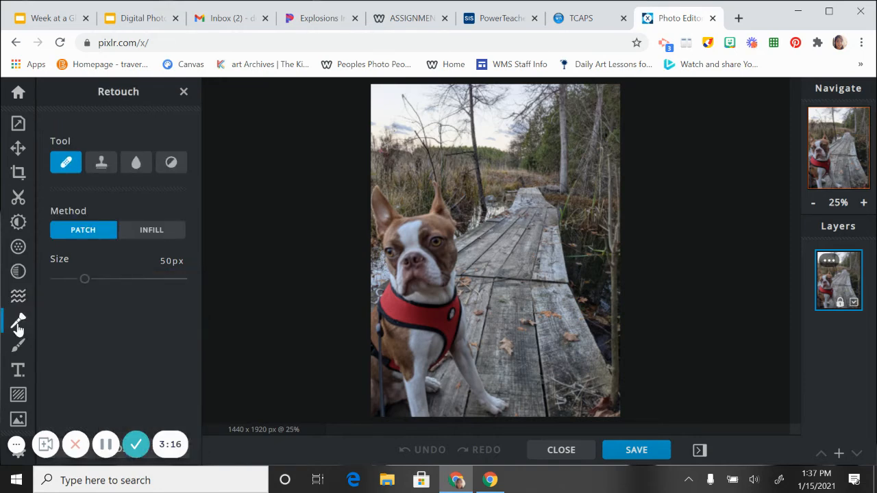
pyautogui.click(18, 295)
pyautogui.click(19, 329)
pyautogui.click(18, 173)
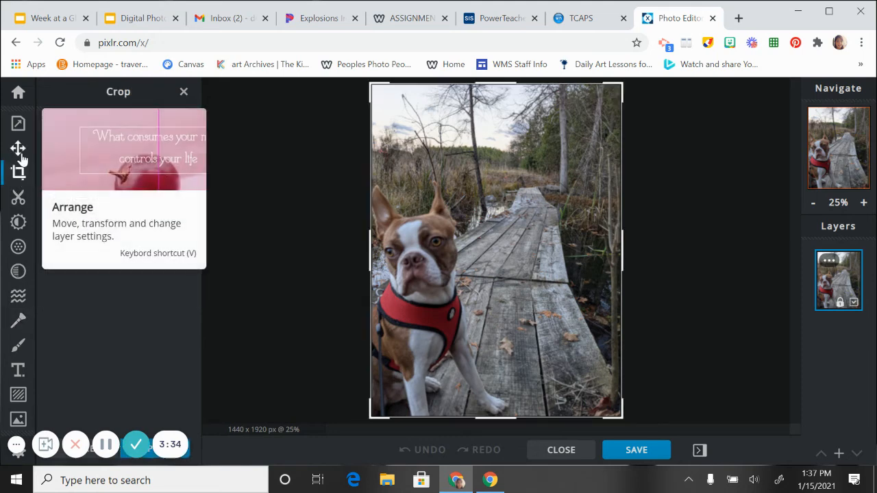
pyautogui.click(19, 155)
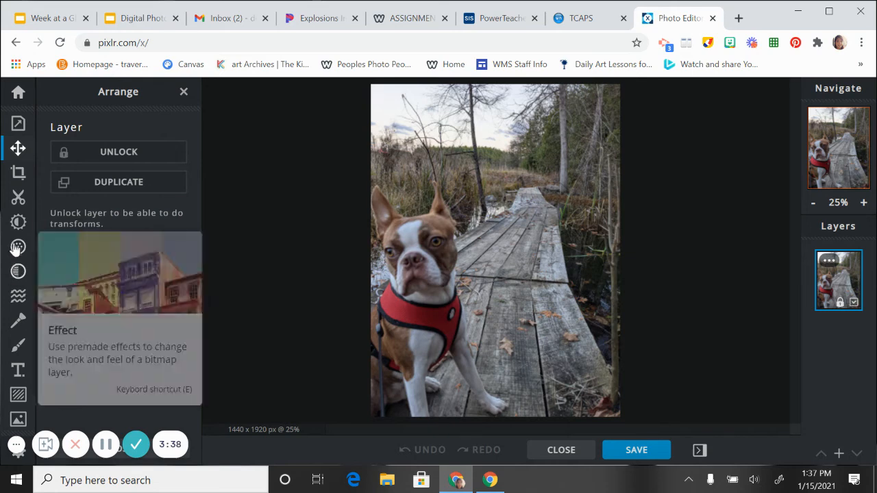
pyautogui.click(16, 225)
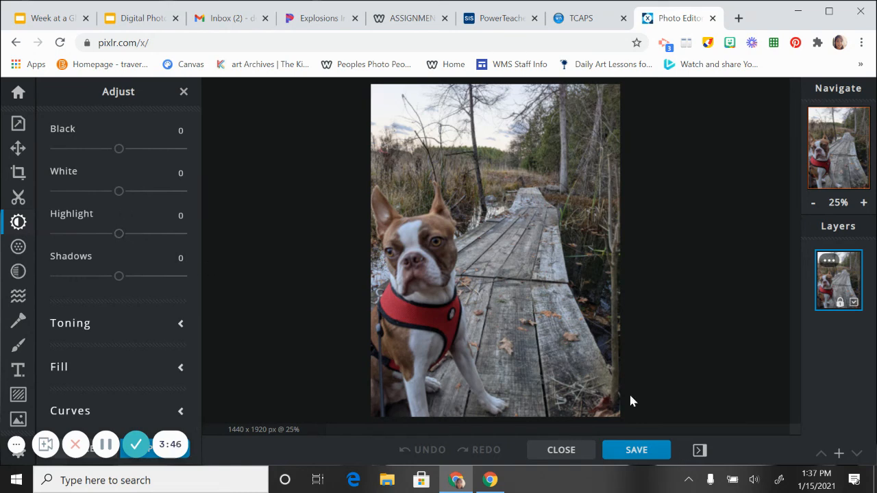
# Step: Enter mogwaihike_black as the file name in the photo's save settings and dismiss them without downloading
pyautogui.click(637, 450)
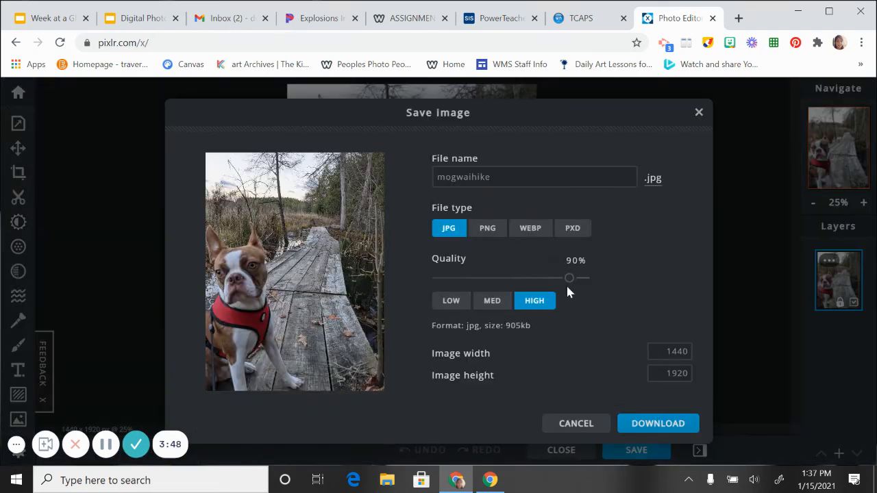
pyautogui.click(504, 178)
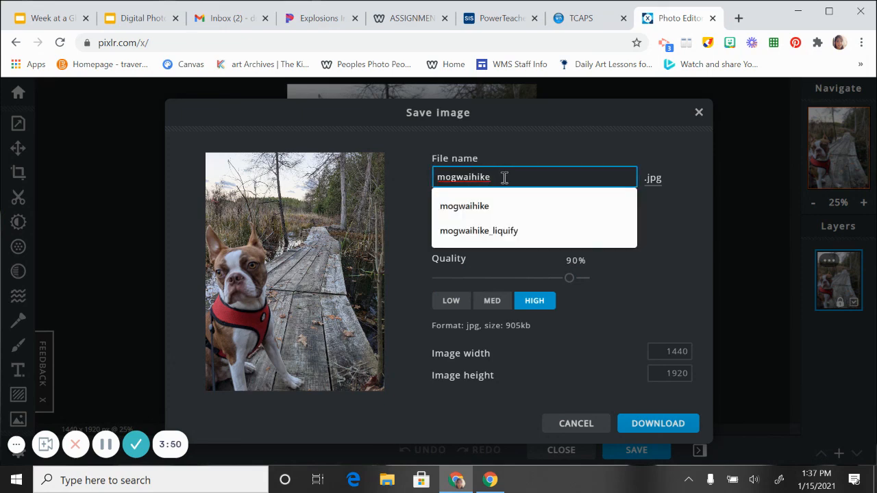
pyautogui.write('_black')
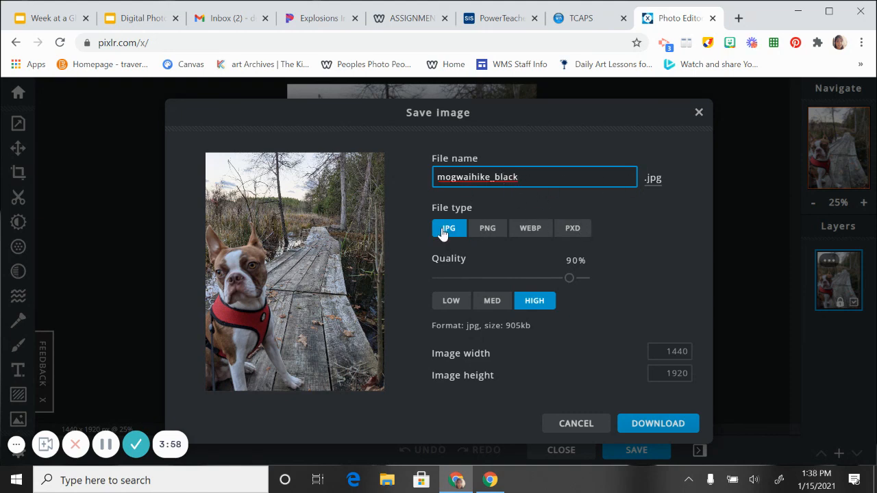
pyautogui.click(699, 113)
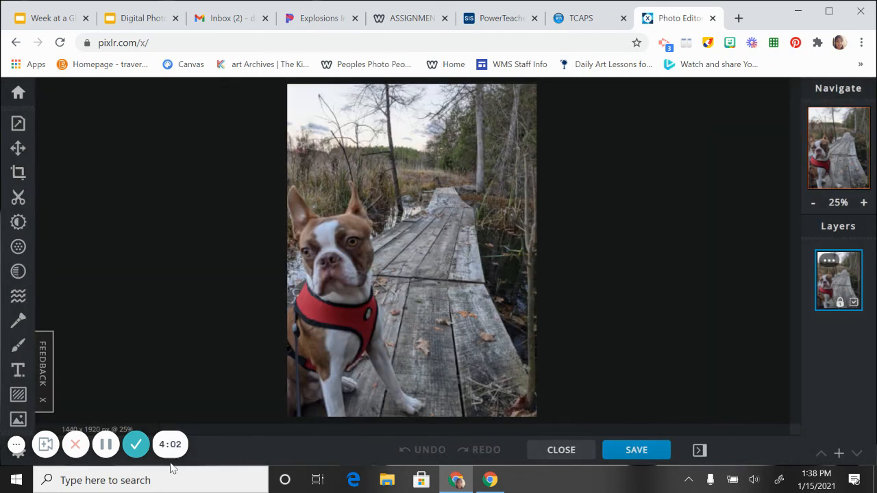